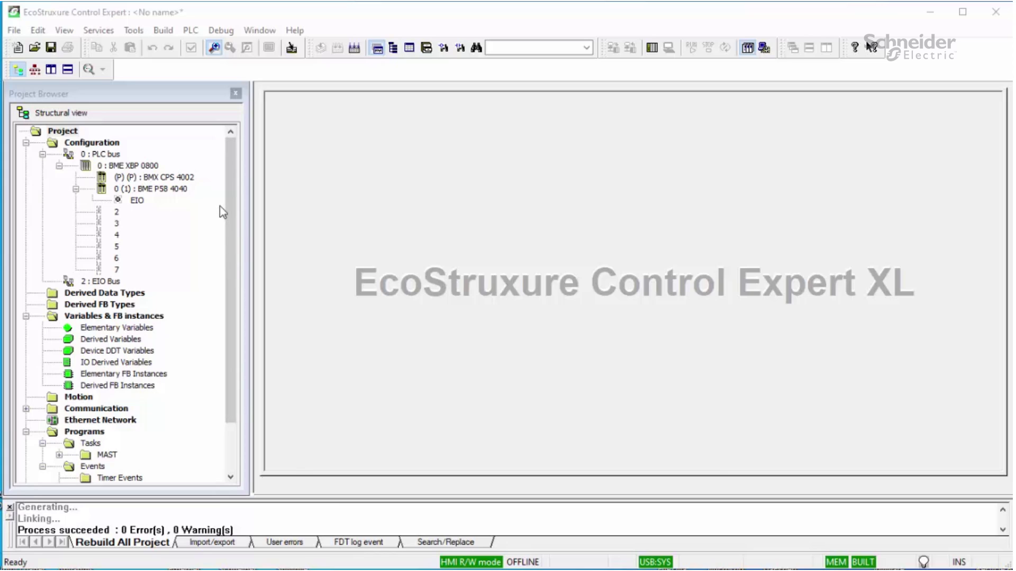
# - Open the 0 : BME XBP 0800 rack in its editor and close the Hardware Catalog panel
pyautogui.rightClick(146, 165)
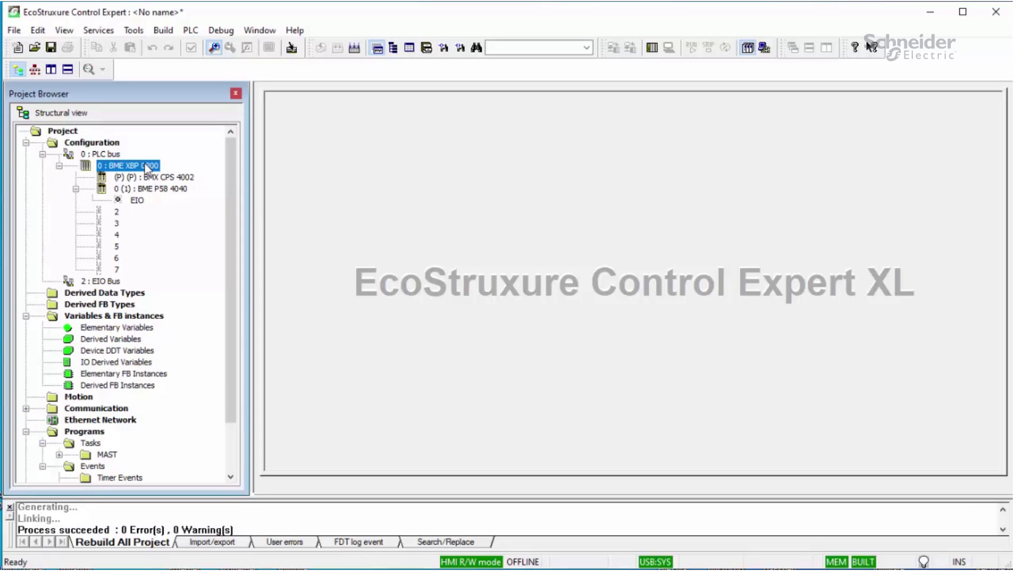
pyautogui.click(173, 171)
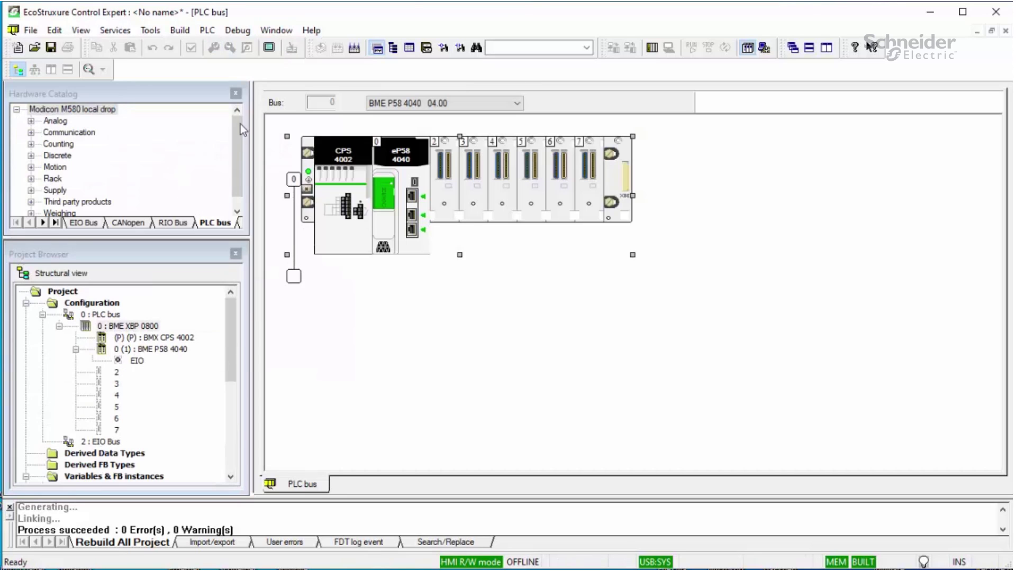
pyautogui.click(235, 95)
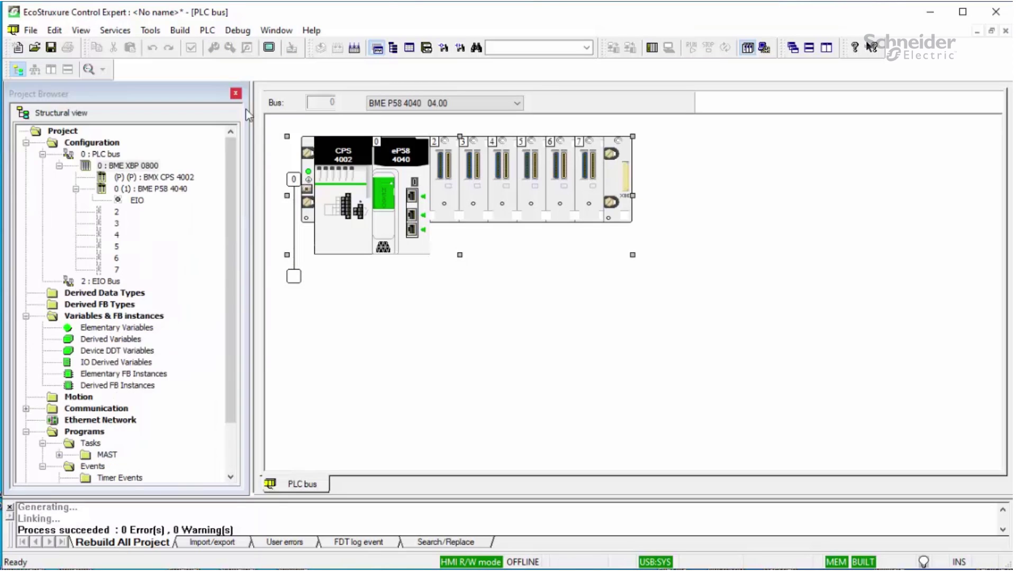
# - Add a BMX NOR 0200 communication module to empty rack slot 2 and approve the change
pyautogui.rightClick(443, 187)
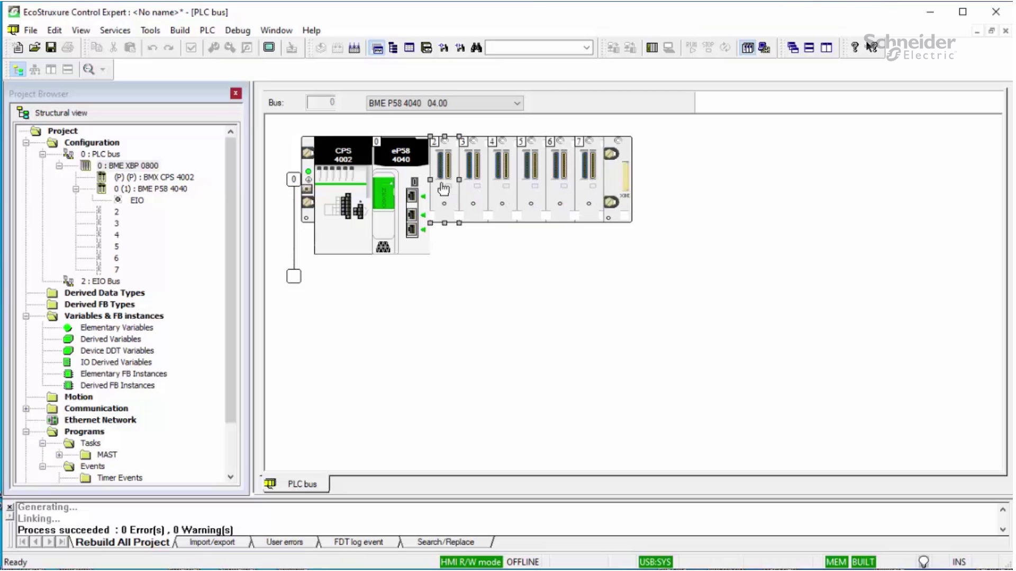
pyautogui.click(487, 243)
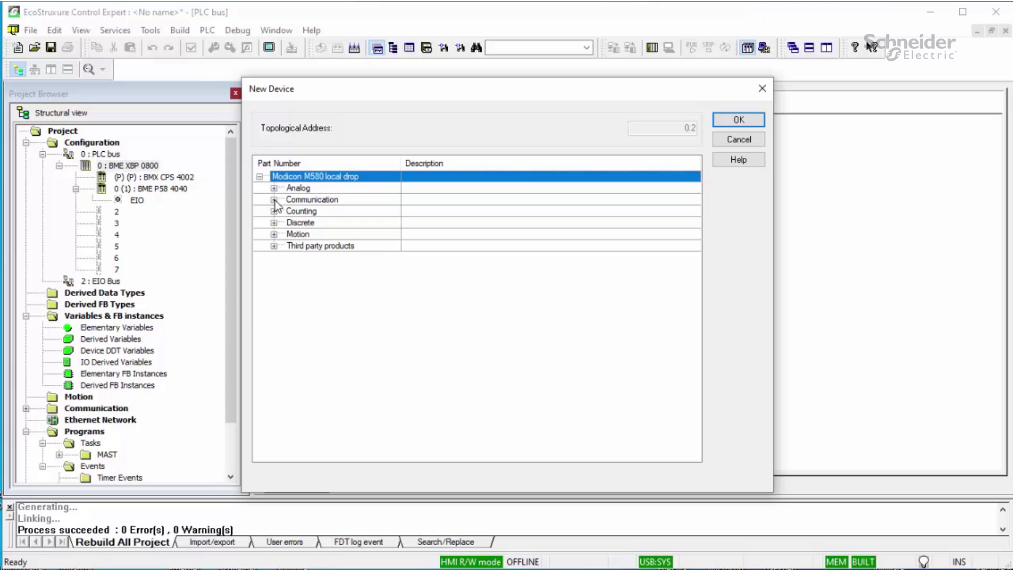
pyautogui.click(274, 200)
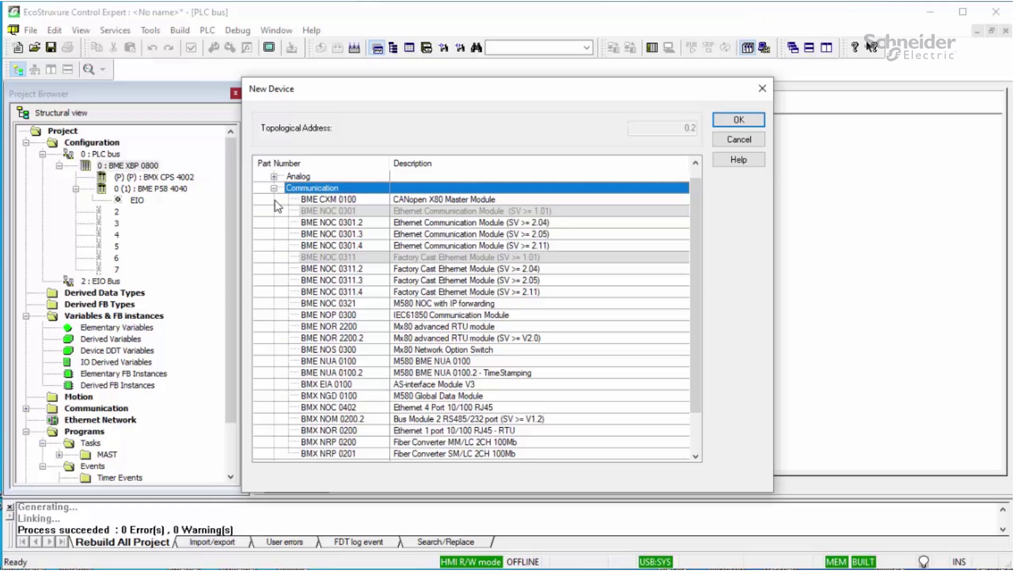
pyautogui.click(371, 430)
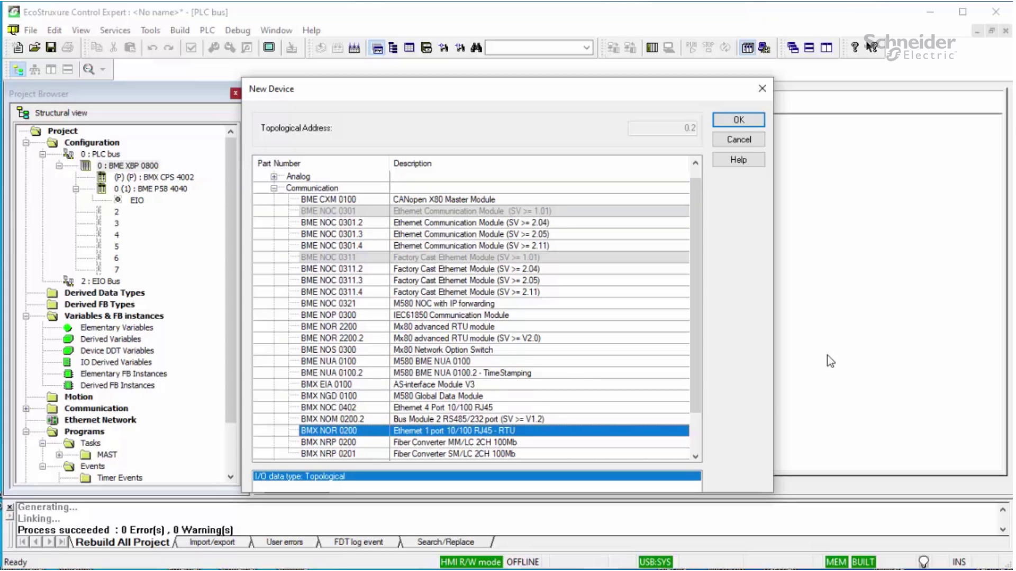
pyautogui.click(738, 120)
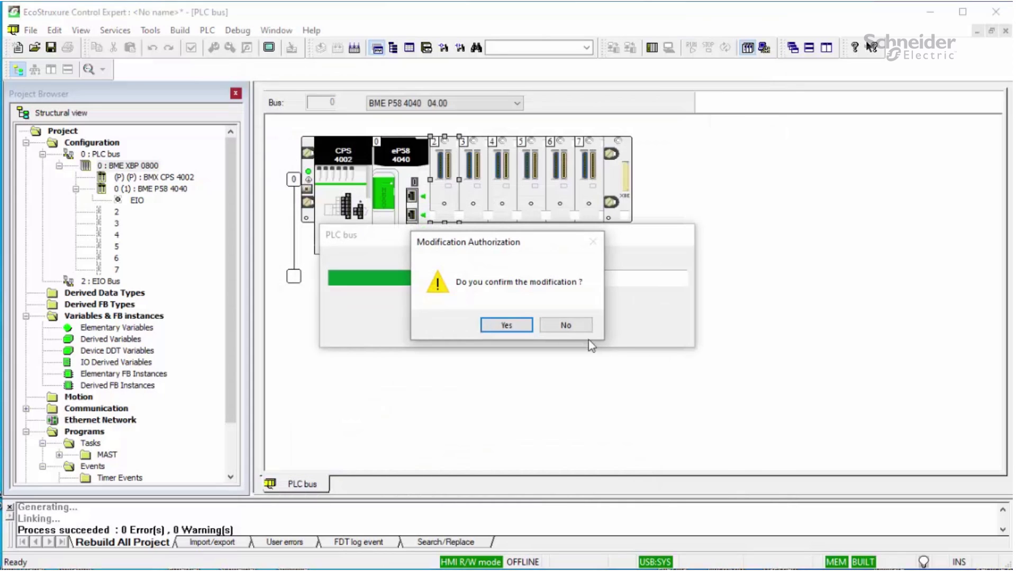
pyautogui.click(506, 326)
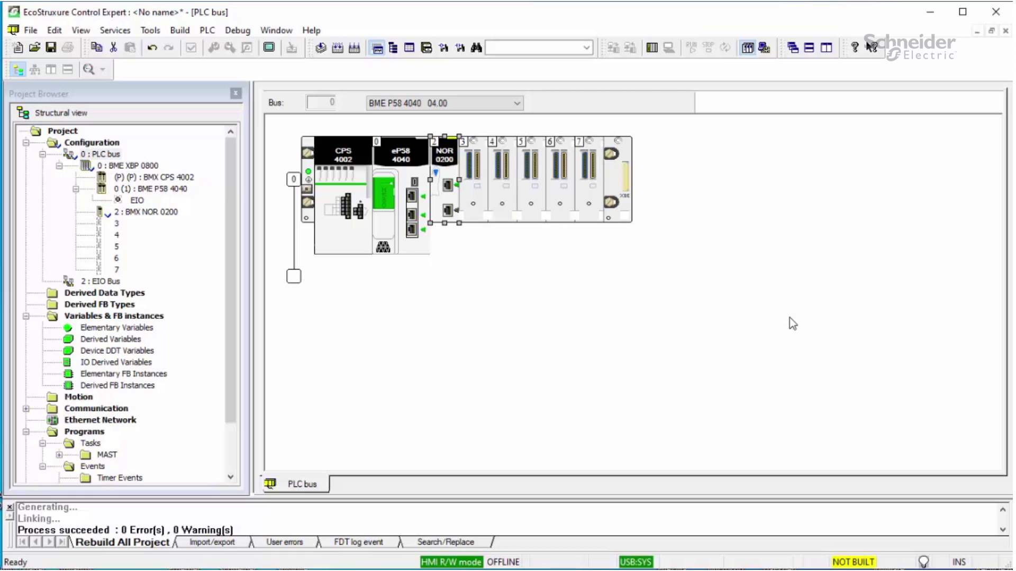
# - Create a new Ethernet network named Ethernet_1 under Communication > Networks
pyautogui.click(26, 408)
pyautogui.click(99, 410)
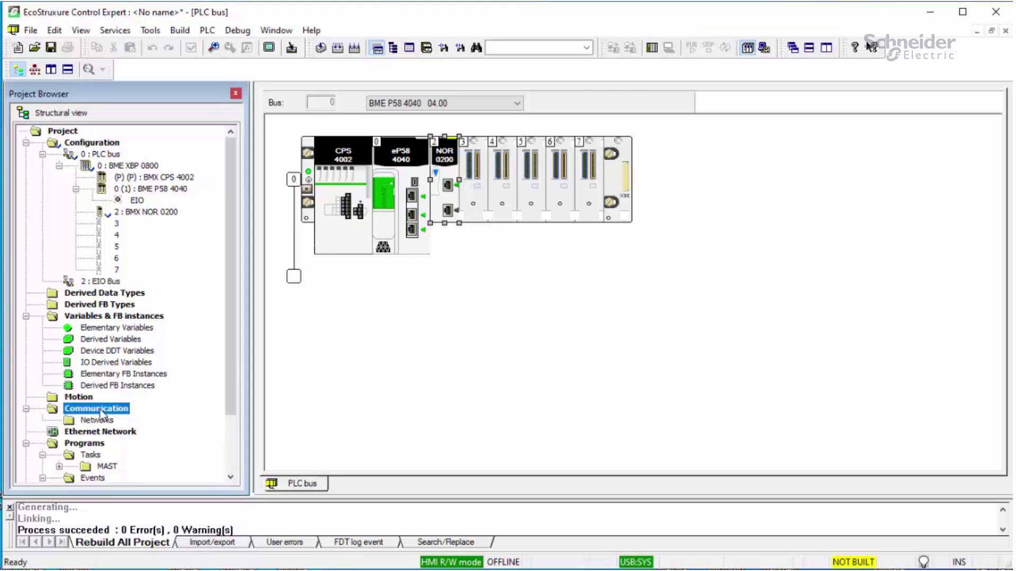
pyautogui.click(101, 426)
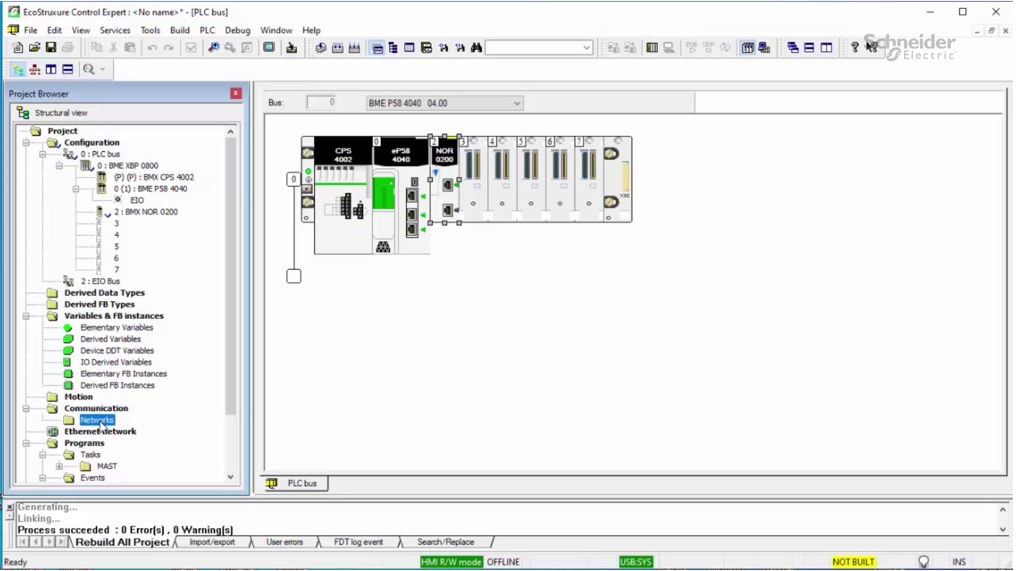
pyautogui.rightClick(101, 426)
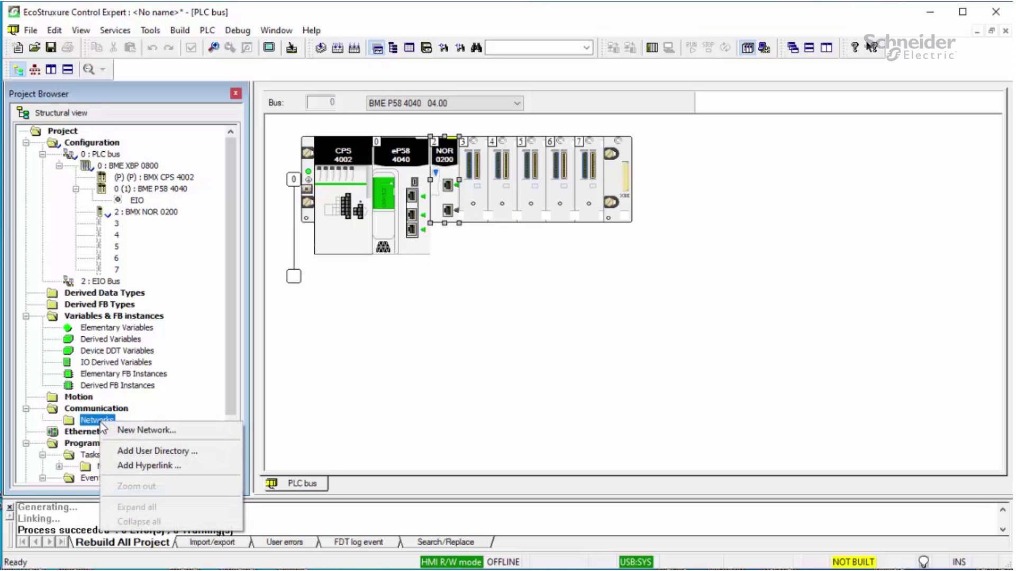
pyautogui.click(162, 430)
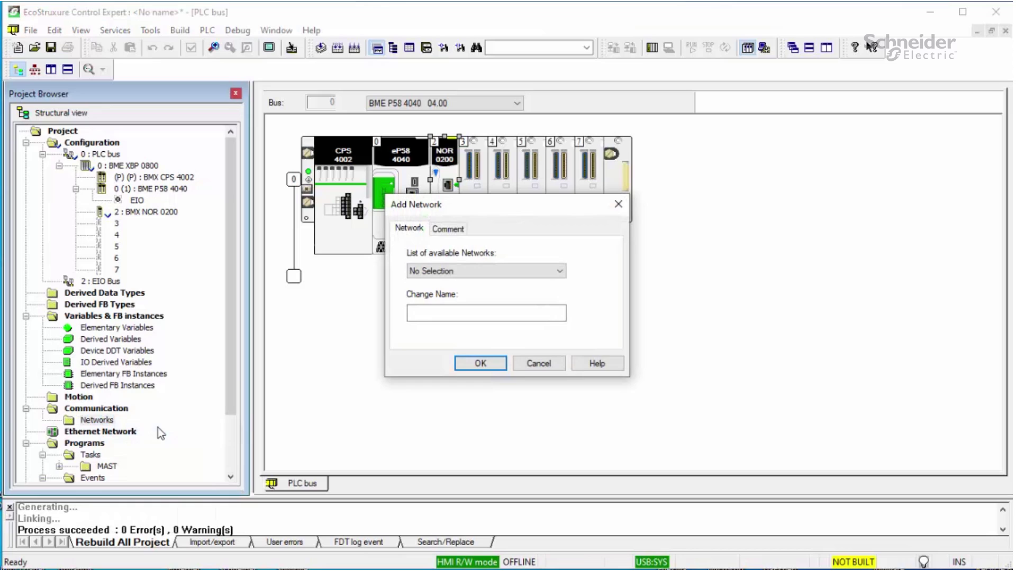
pyautogui.click(560, 272)
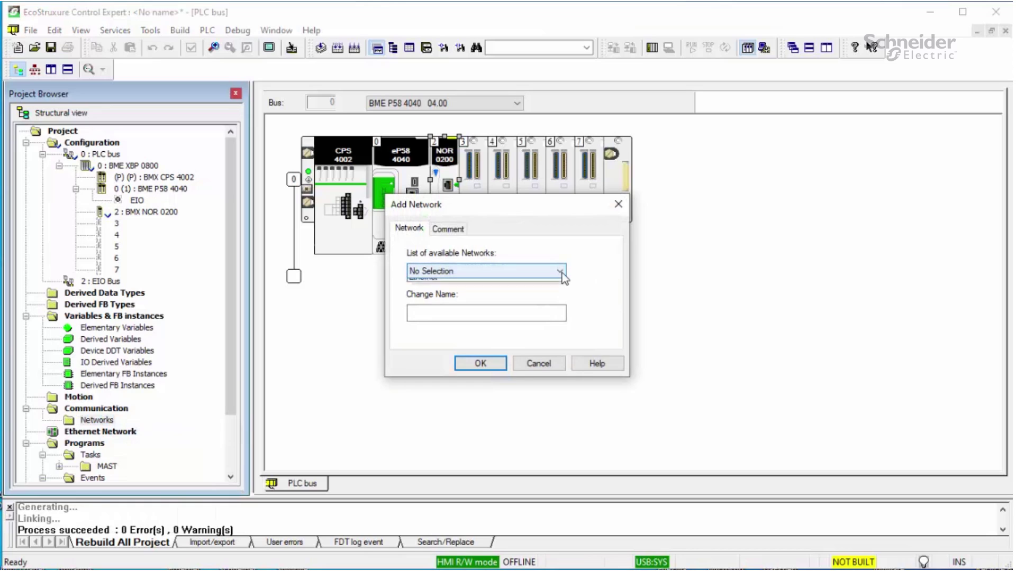
pyautogui.click(497, 292)
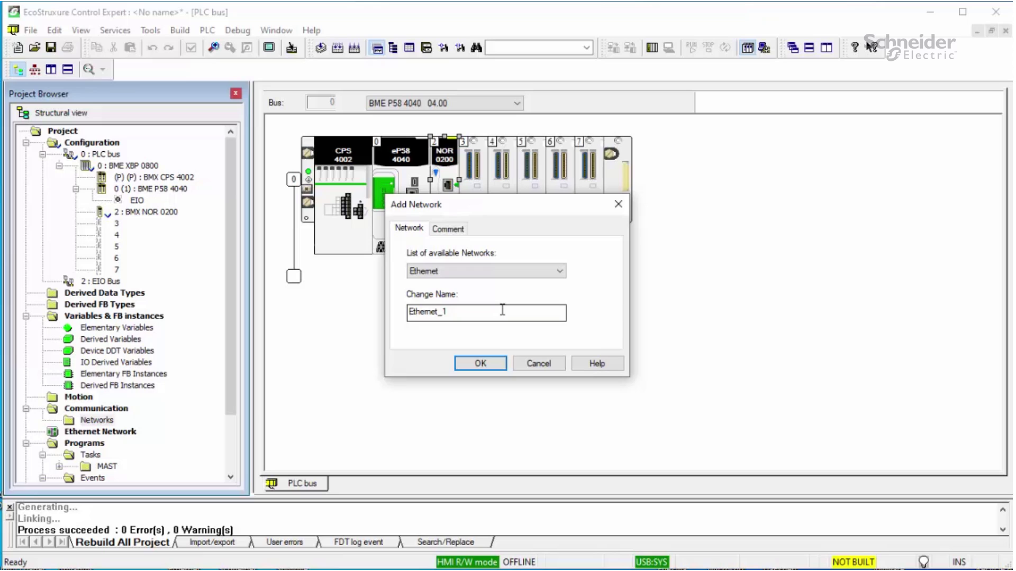
pyautogui.click(479, 365)
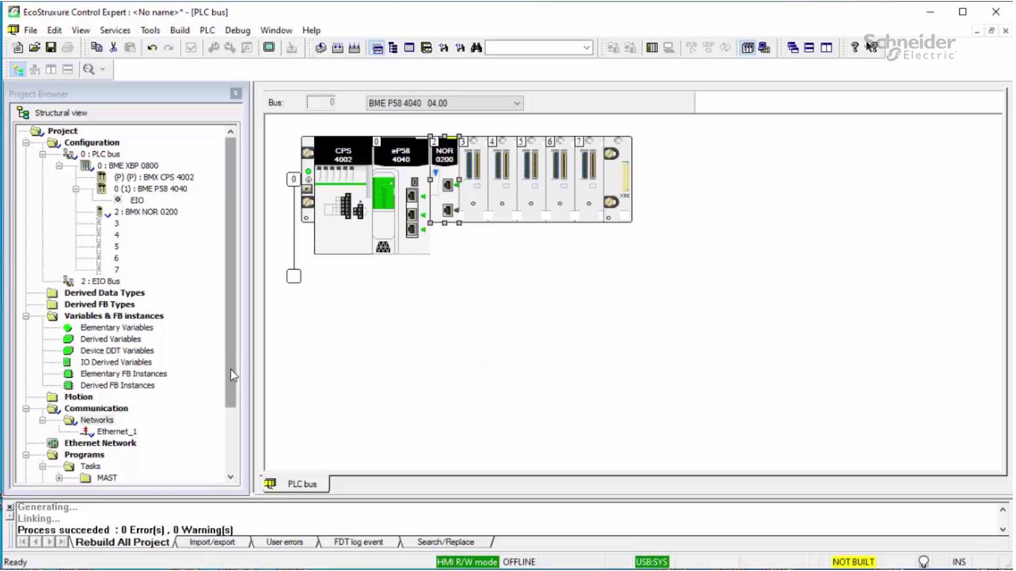
# - Open the Ethernet_1 configuration editor and enlarge its module address area
pyautogui.moveTo(231, 375); pyautogui.dragTo(227, 418)
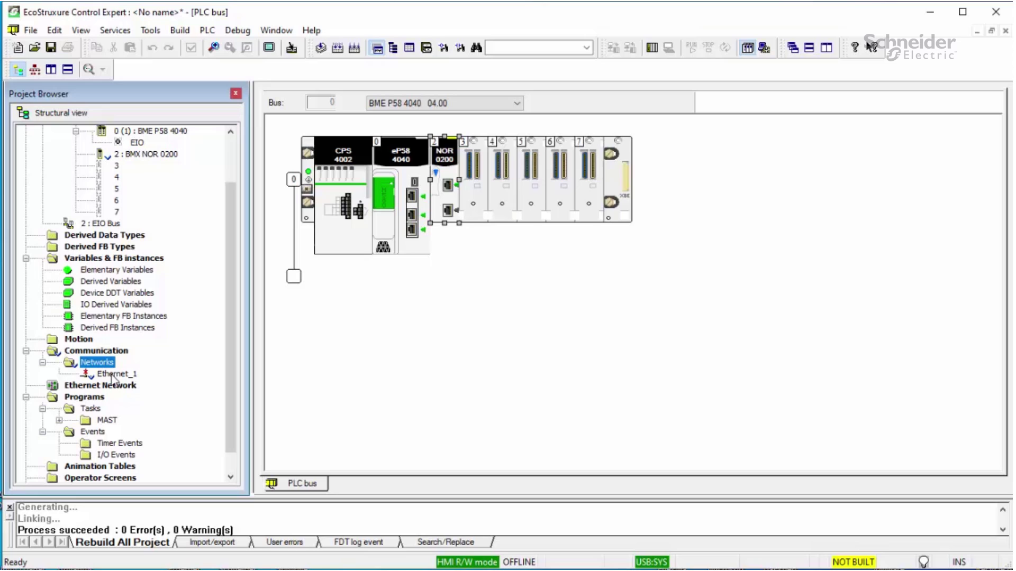
pyautogui.doubleClick(112, 374)
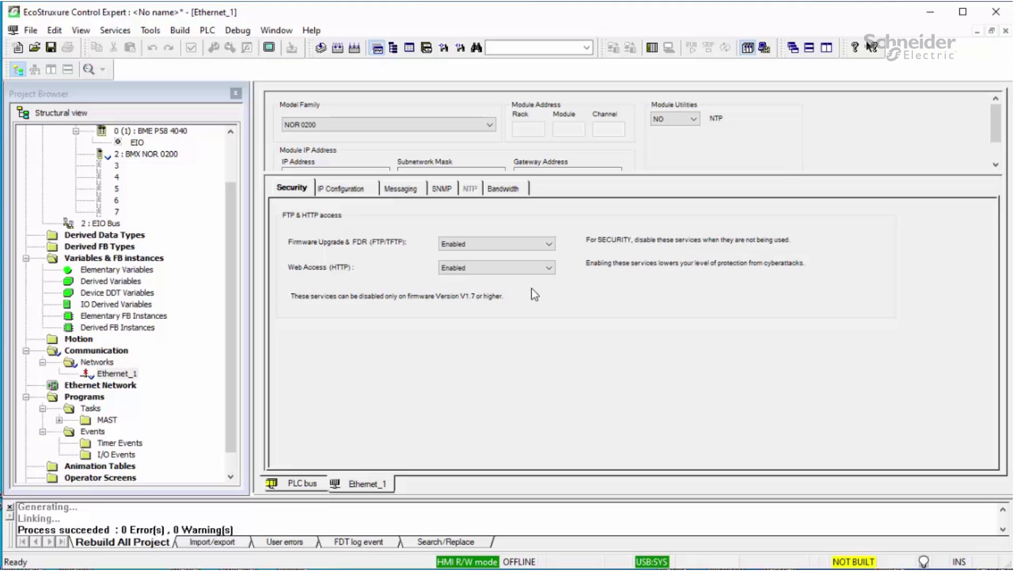
pyautogui.moveTo(550, 173); pyautogui.dragTo(550, 202)
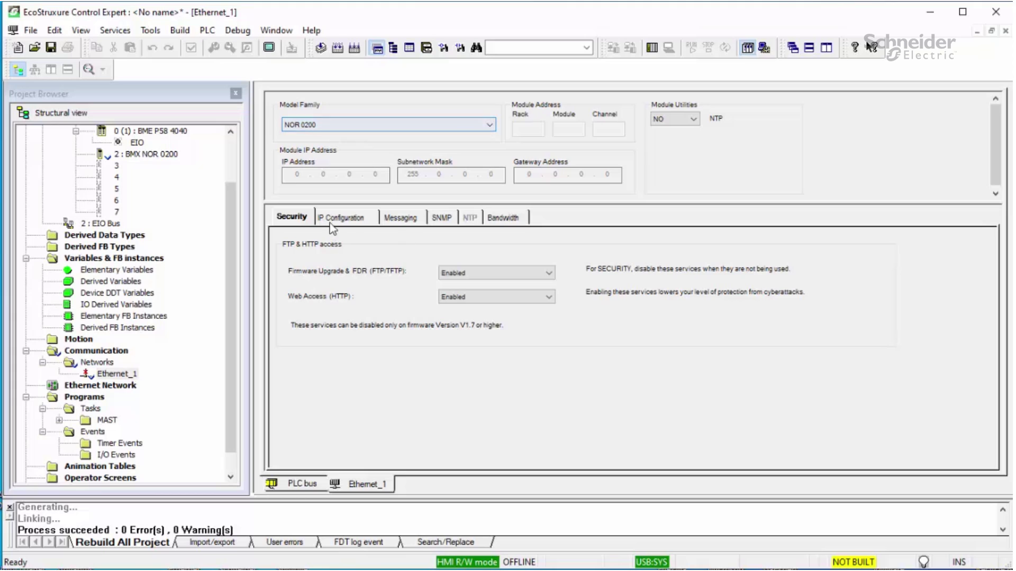
# - Give Ethernet_1 IP address 192.168.10.5 and subnet mask 255.255.0.0, then validate
pyautogui.click(350, 220)
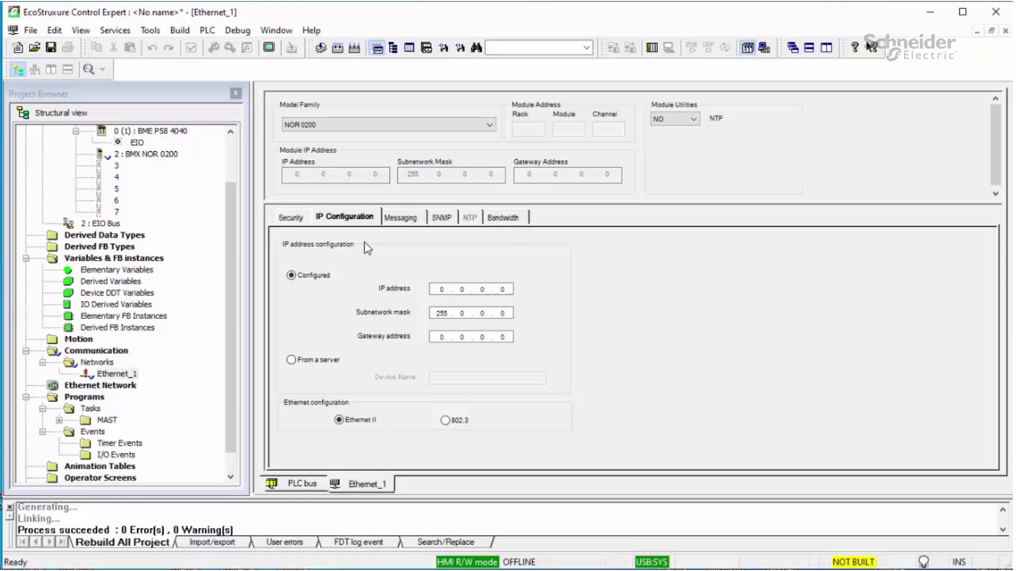
pyautogui.doubleClick(436, 289)
pyautogui.write('192 . 168 . 10')
pyautogui.click(503, 289)
pyautogui.write('5')
pyautogui.click(462, 314)
pyautogui.write('255')
pyautogui.click(191, 48)
# - Close the Ethernet_1 editor and open the NOR 0200 module in slot 2
pyautogui.click(1006, 32)
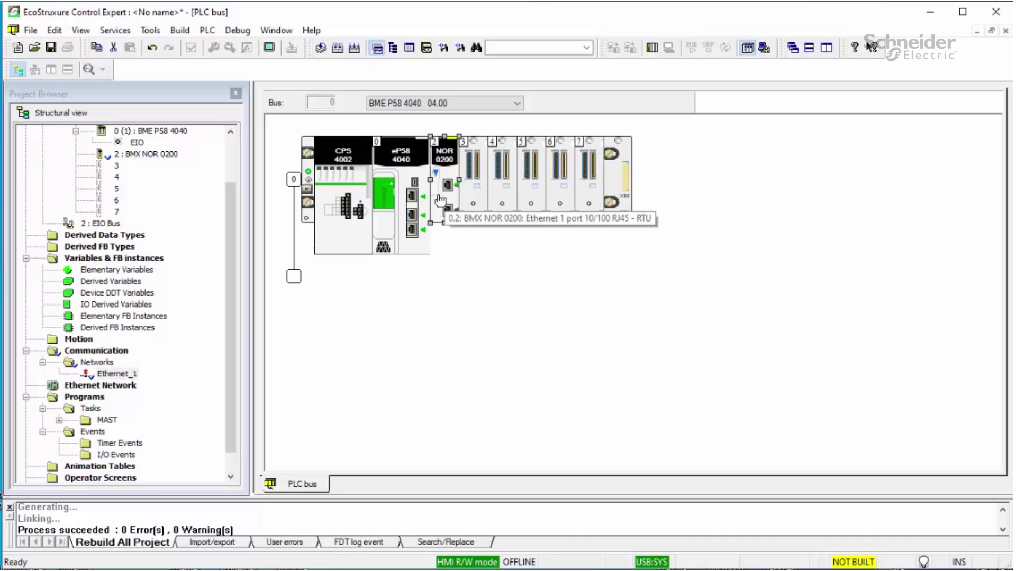
pyautogui.doubleClick(447, 196)
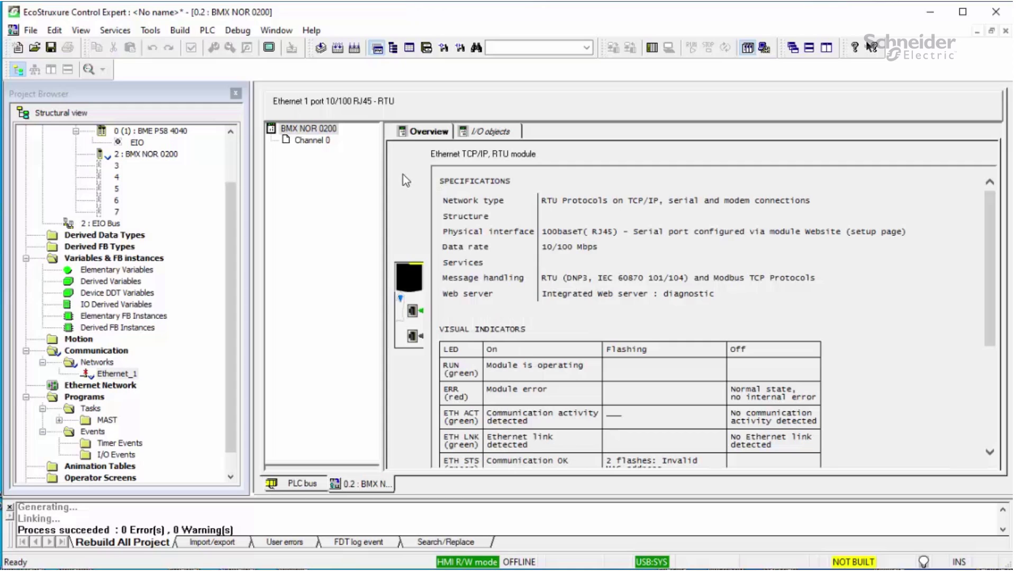
# - Set the module's Channel 0 to ETH TCP IP, link it to Ethernet_1, and validate
pyautogui.click(320, 141)
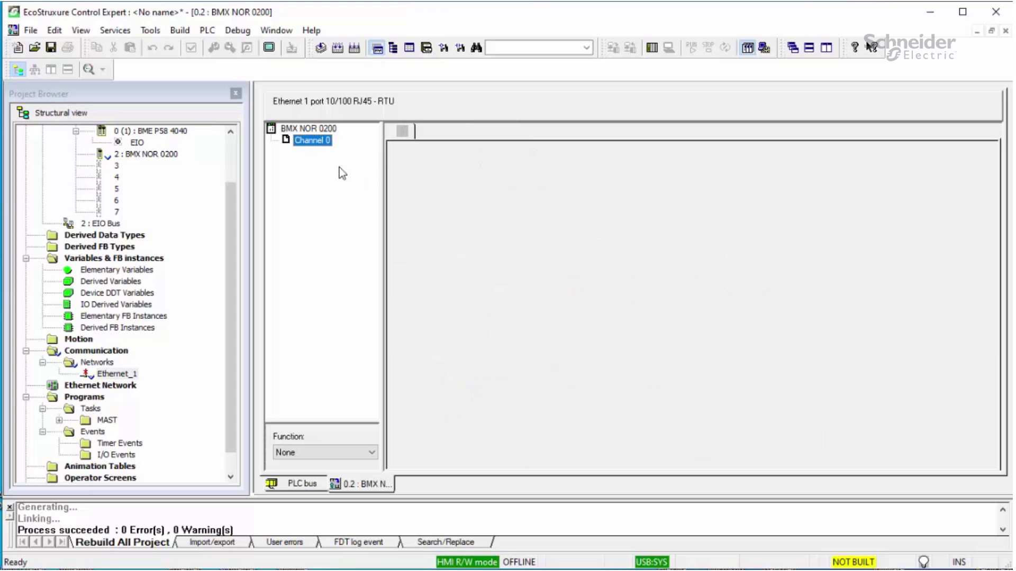
pyautogui.click(371, 453)
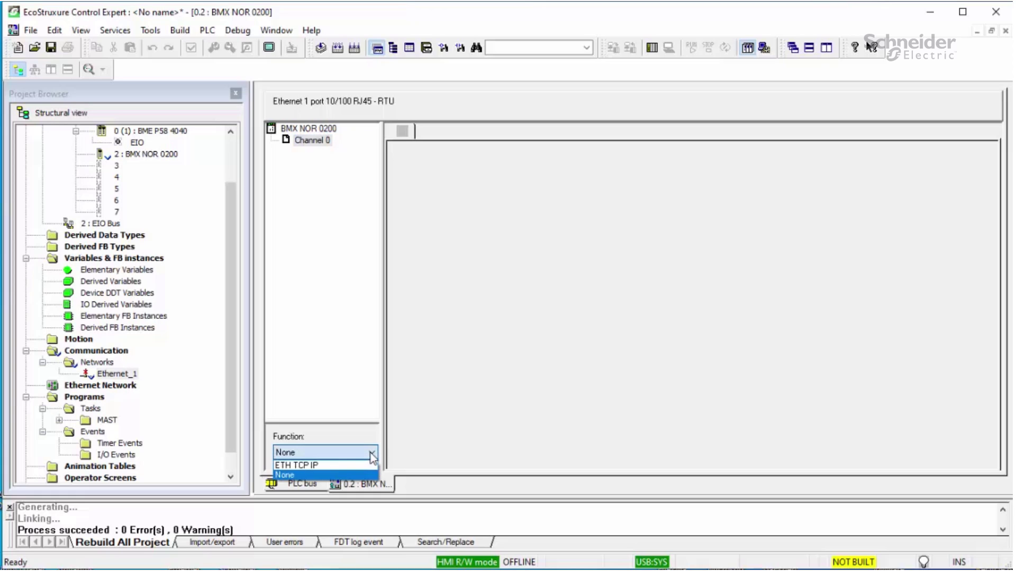
pyautogui.click(327, 465)
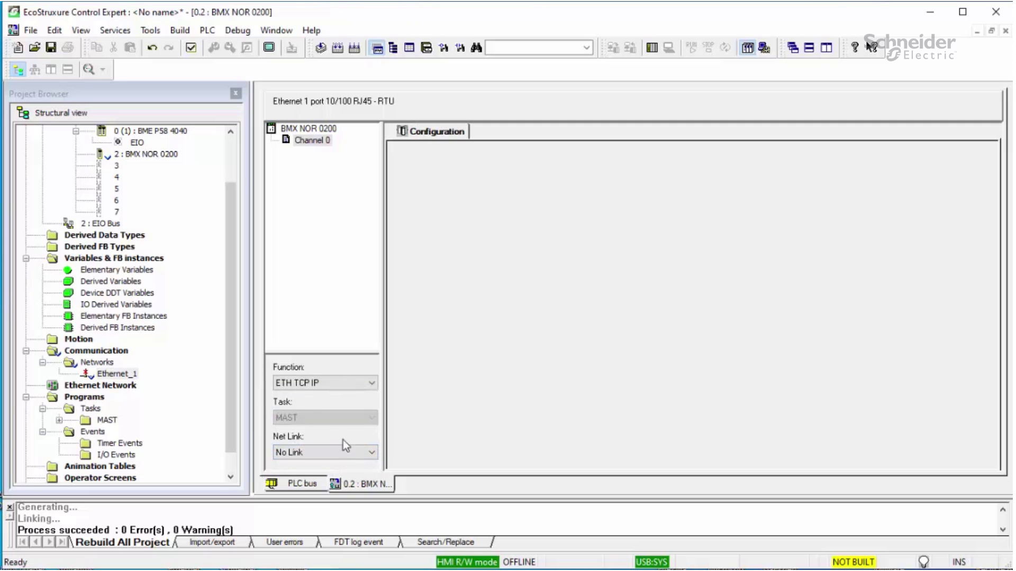
pyautogui.click(372, 453)
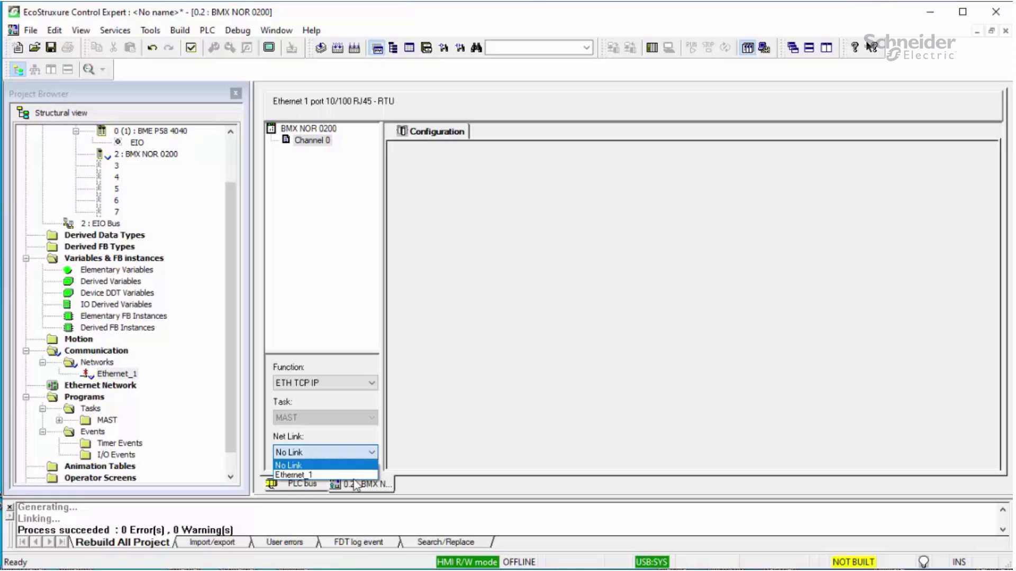
pyautogui.click(312, 477)
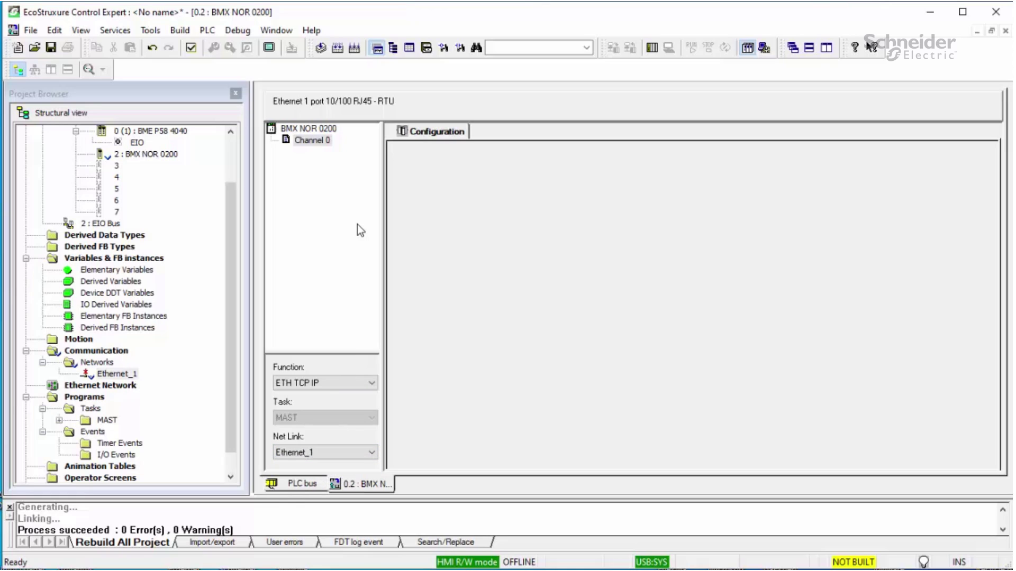
pyautogui.click(191, 48)
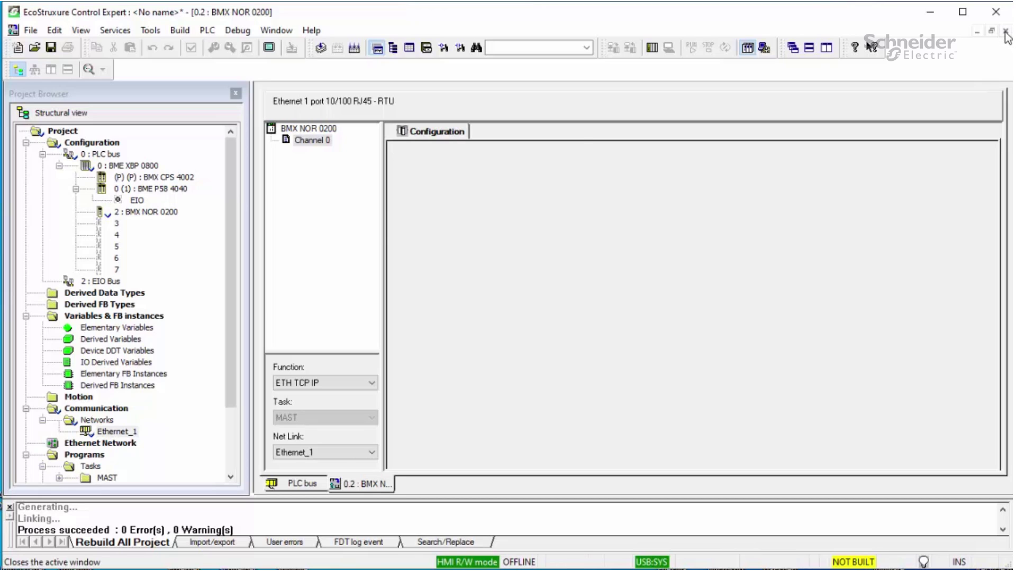
# - Close the module window and run Build > Rebuild All Project
pyautogui.click(1006, 31)
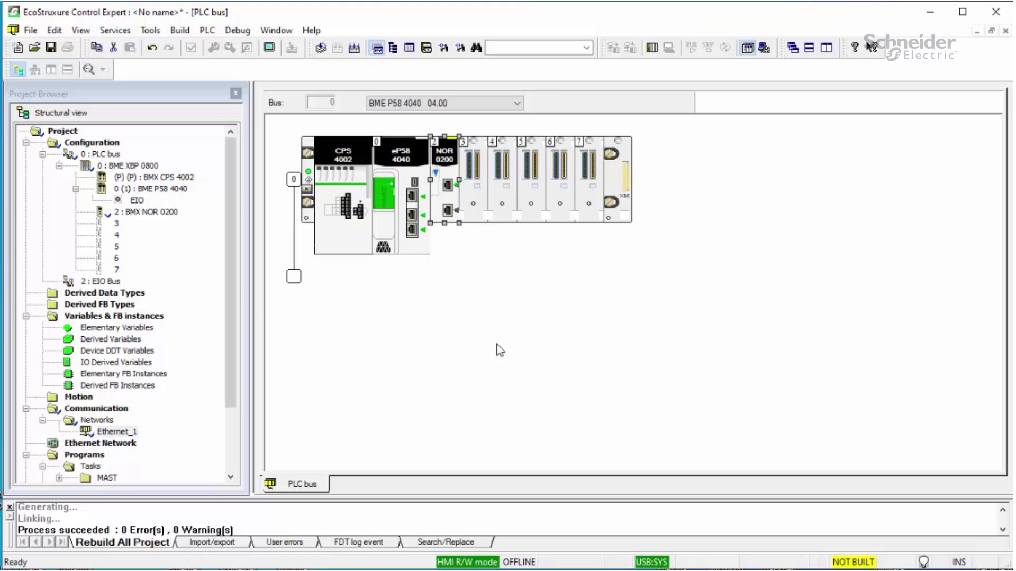
pyautogui.click(180, 30)
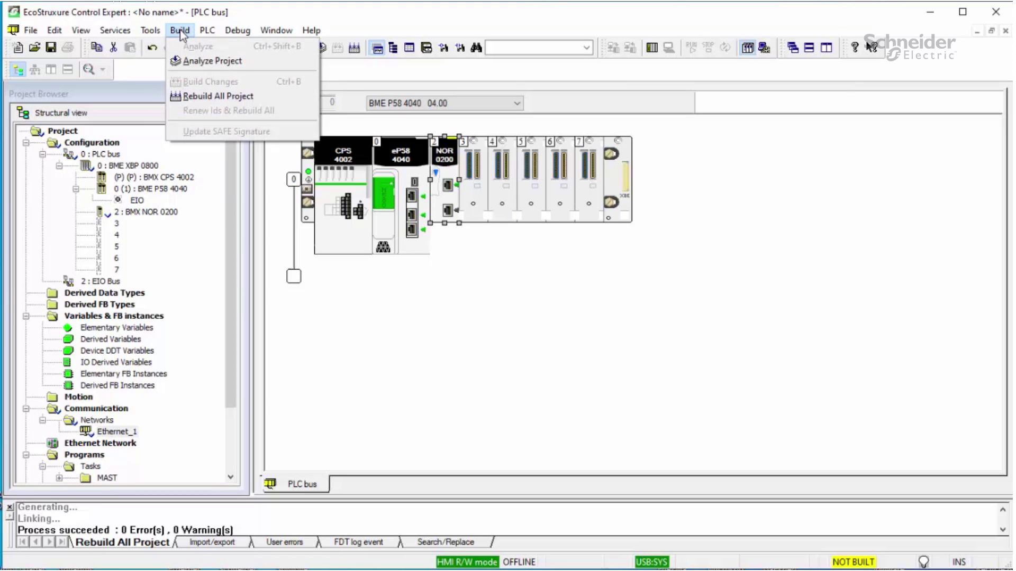
pyautogui.click(211, 98)
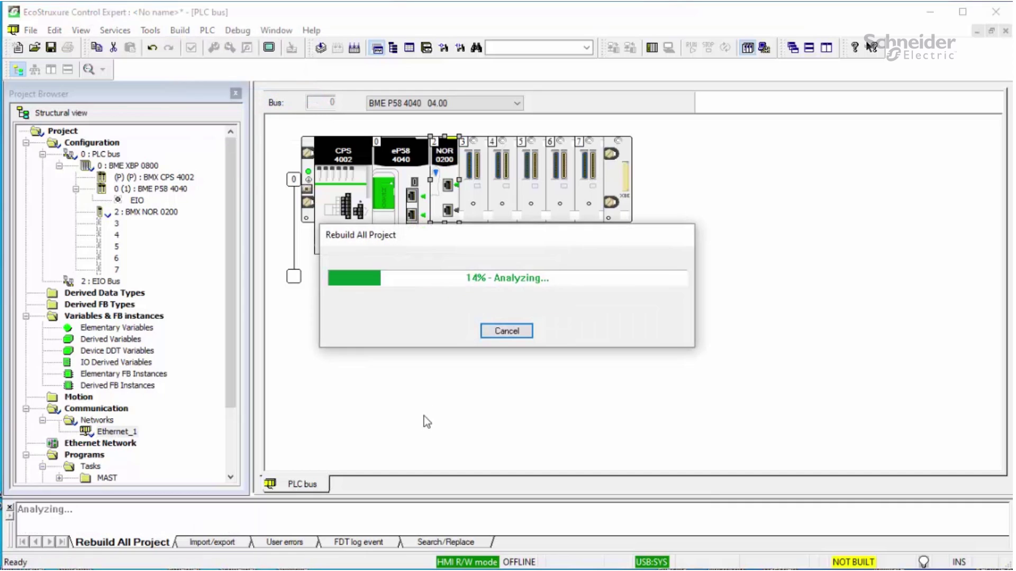